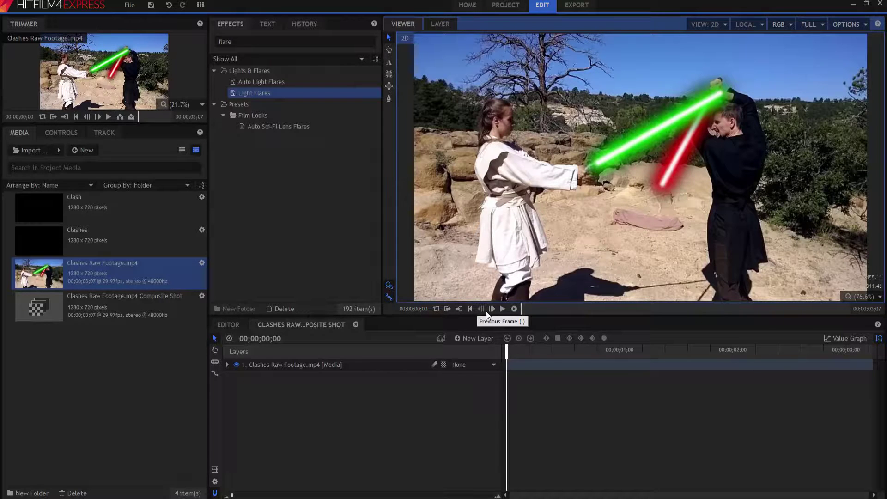
Play the clash footage once from its first frame, and add a plane layer named Clash above it
click(507, 354)
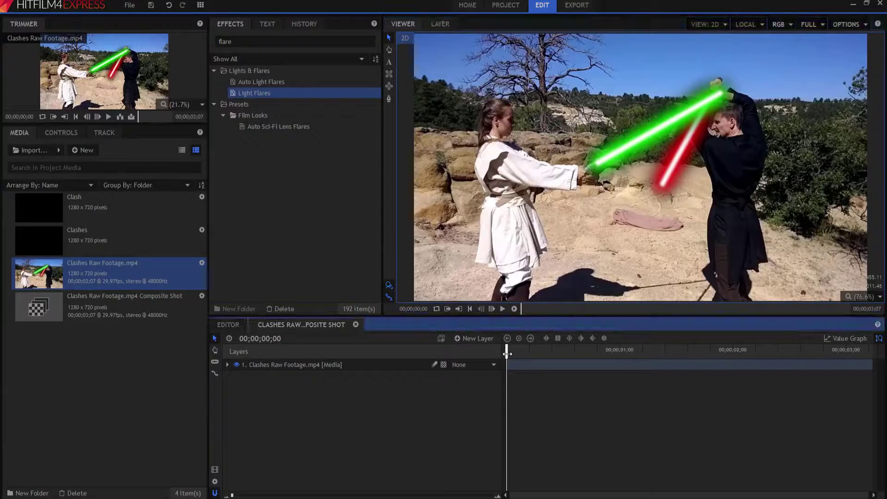
click(503, 309)
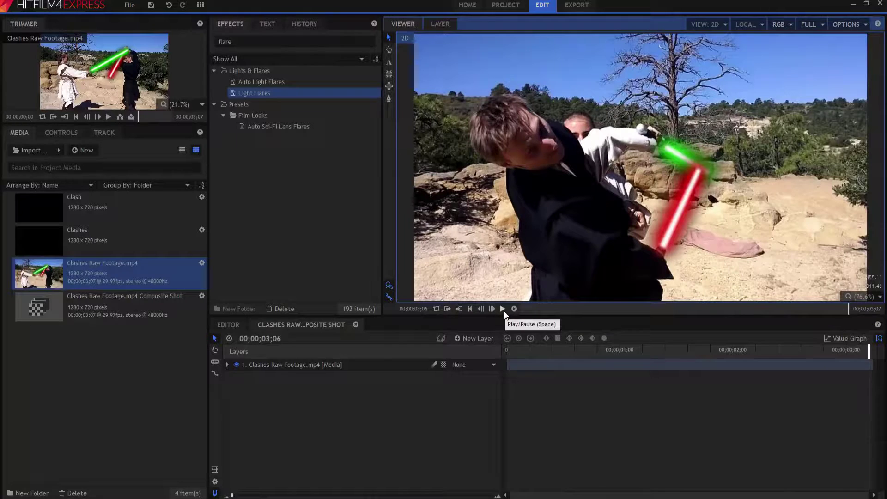
click(468, 308)
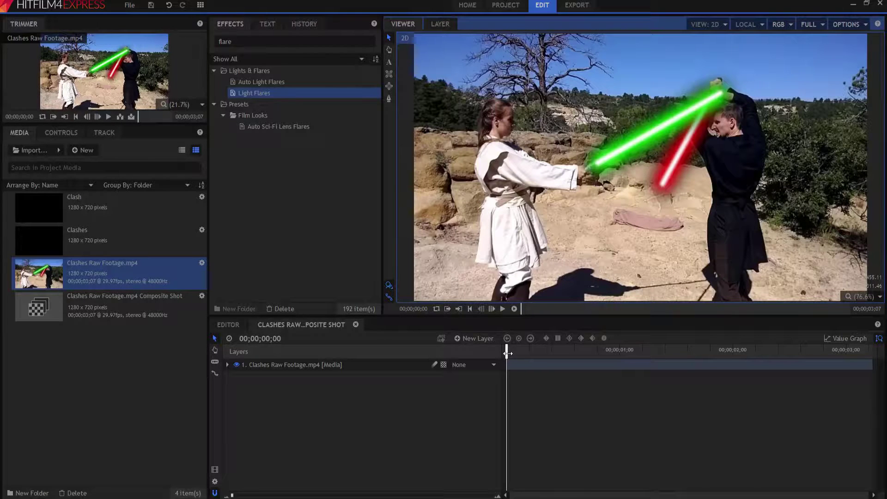
click(467, 337)
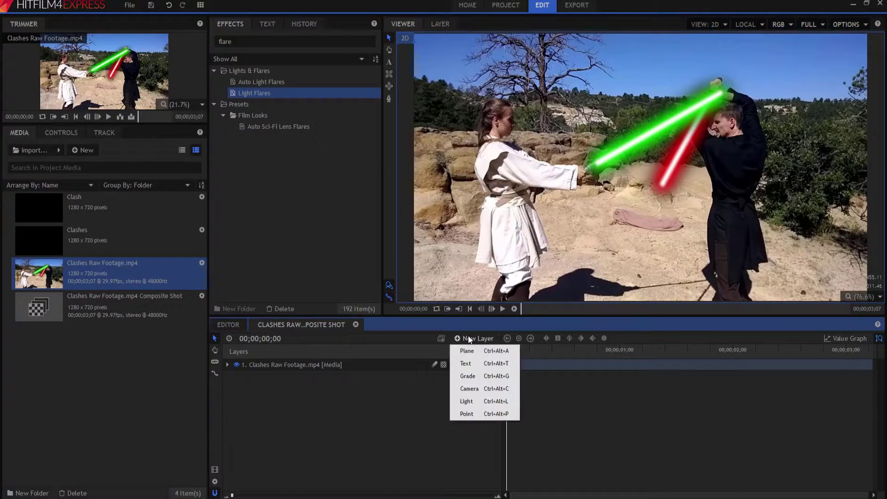
click(470, 350)
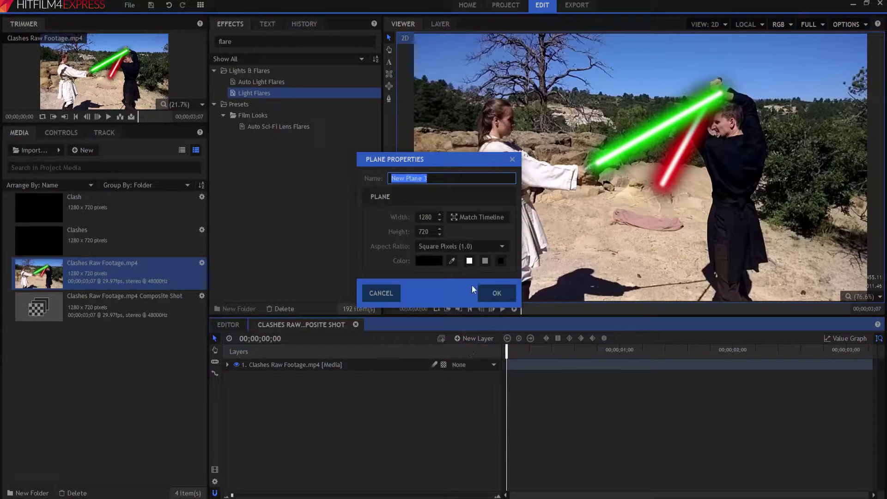
text(Clash)
key(Return)
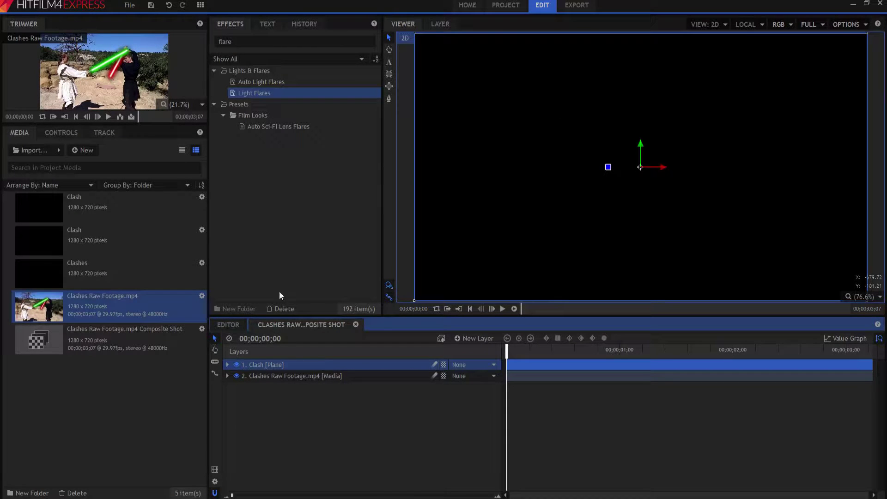
Set the Clash plane's blend mode to Add
right_click(256, 365)
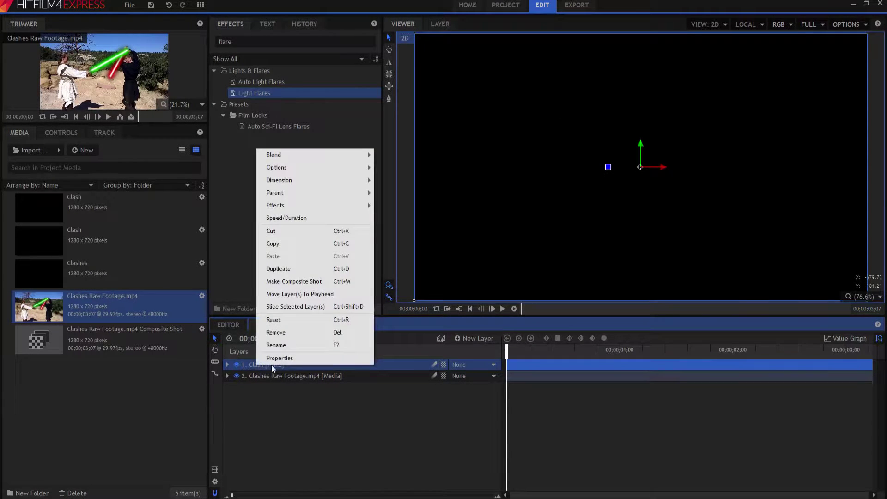
mouse_move(290, 159)
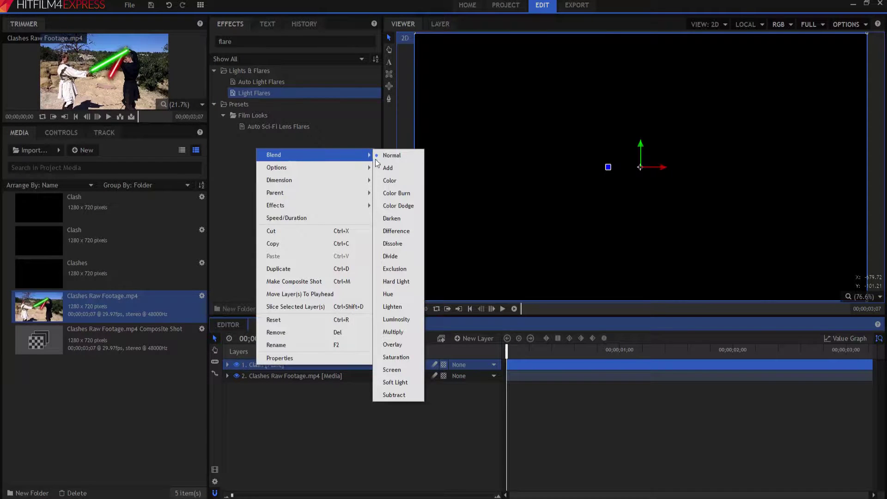
click(391, 169)
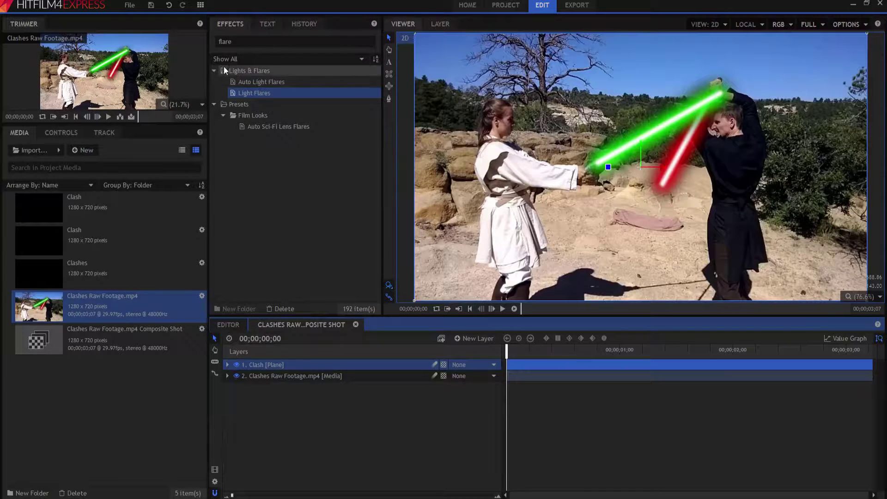
Apply the Light Flares effect to the Clash plane and shift its hotspot between the two fighters, above the green blade
drag(247, 93, 257, 365)
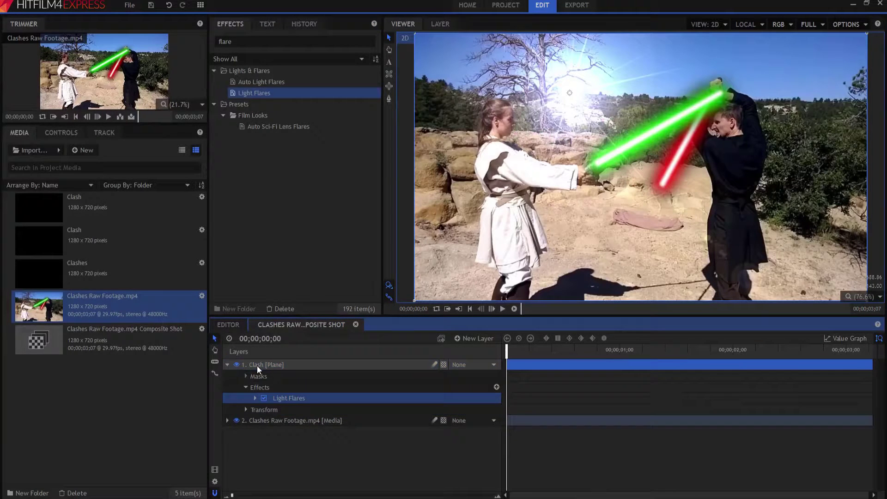
drag(569, 92, 618, 94)
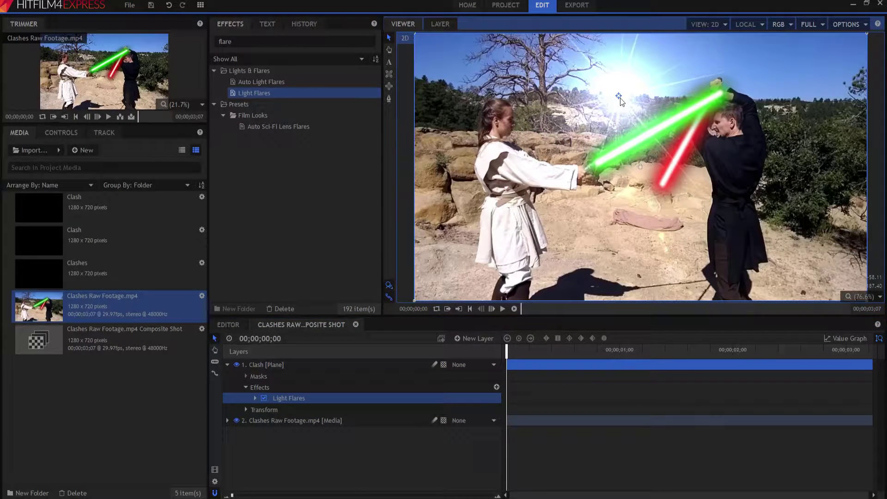
drag(620, 98, 614, 98)
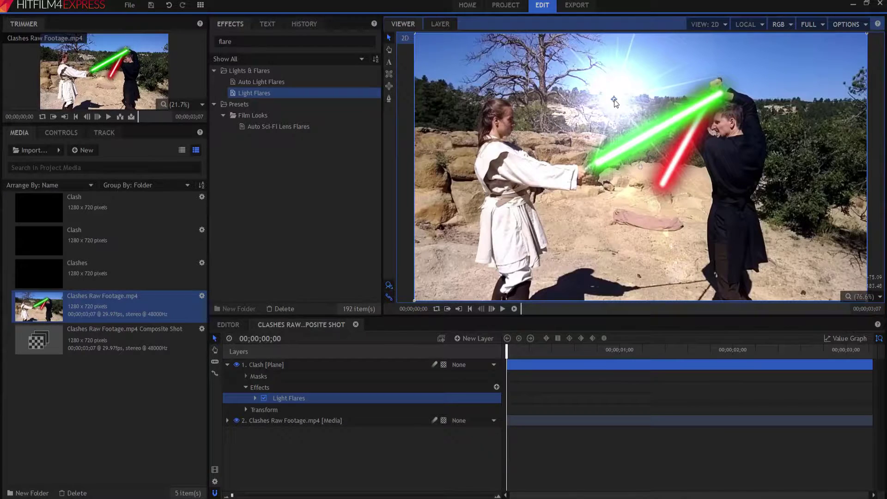
Try the Lightsword clash blue flare type, and settle on Lightsword clash orange
click(255, 398)
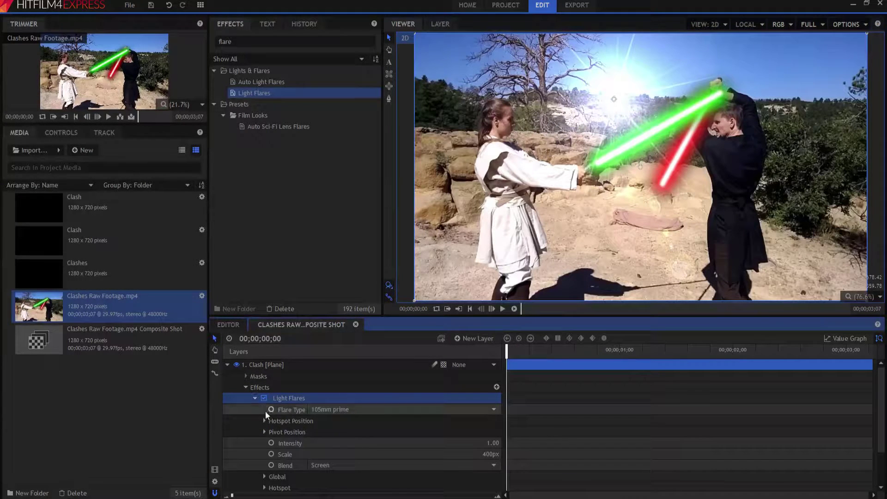
click(337, 411)
drag(498, 279, 493, 373)
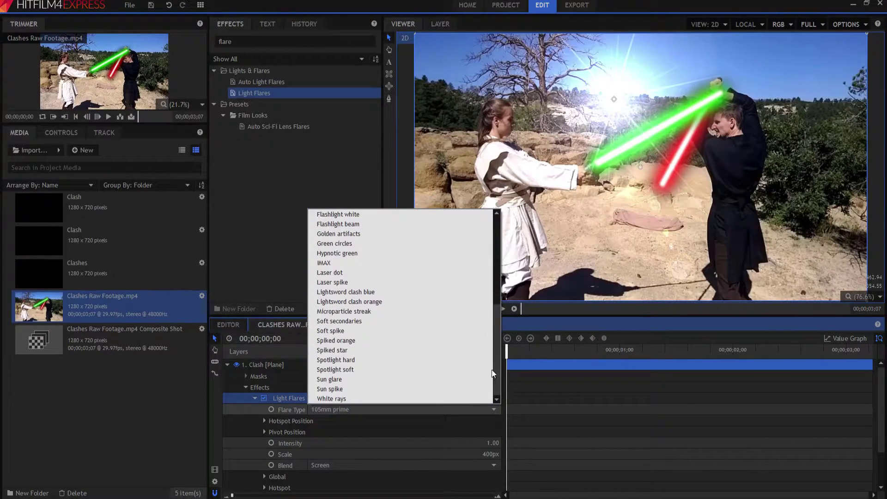
click(356, 291)
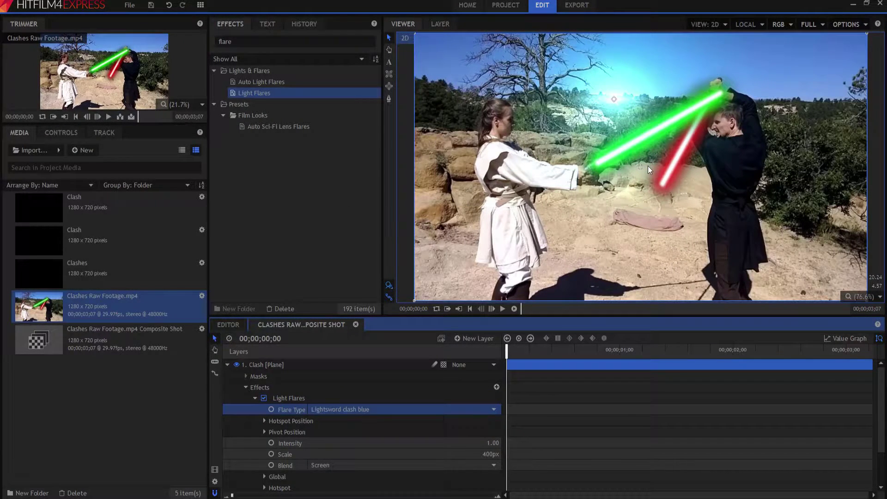
click(364, 407)
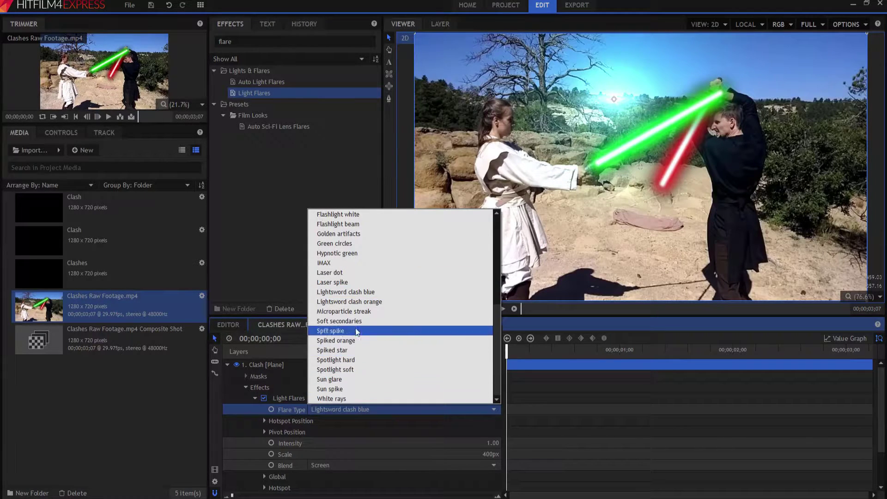
click(356, 301)
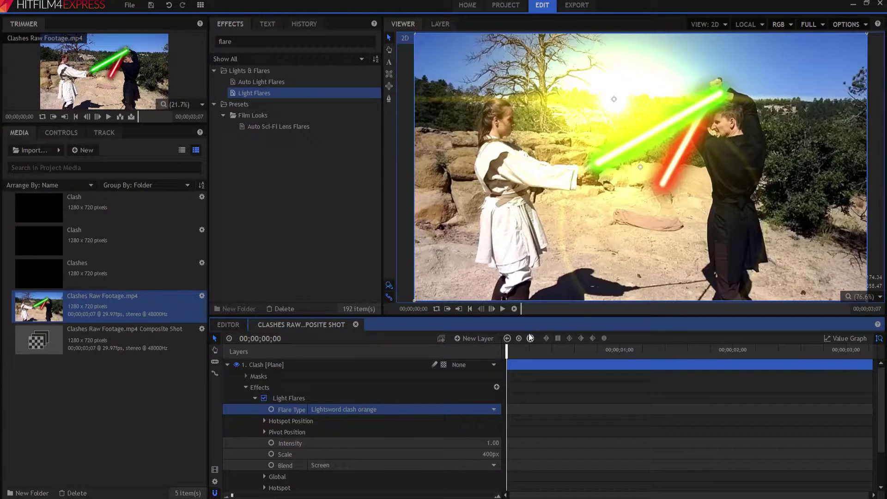
Place the flare's hotspot where the two blades cross at 00;00;00;22
drag(507, 351, 587, 347)
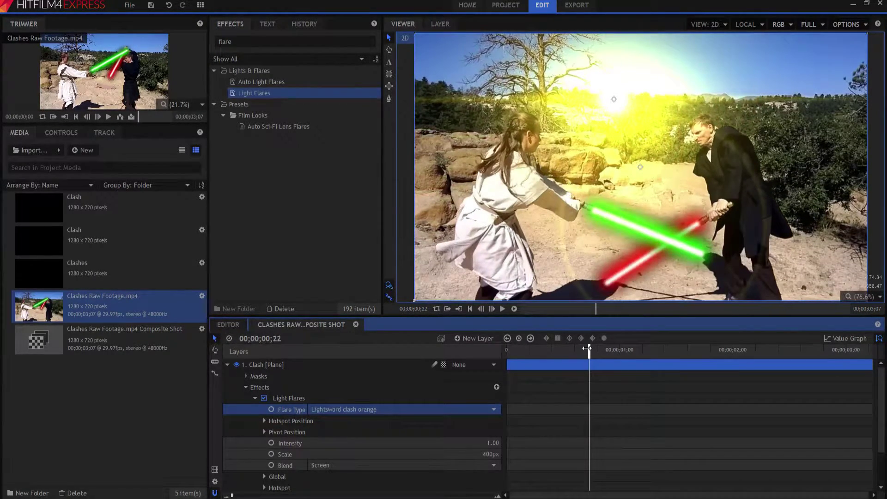
click(614, 99)
drag(615, 108, 671, 240)
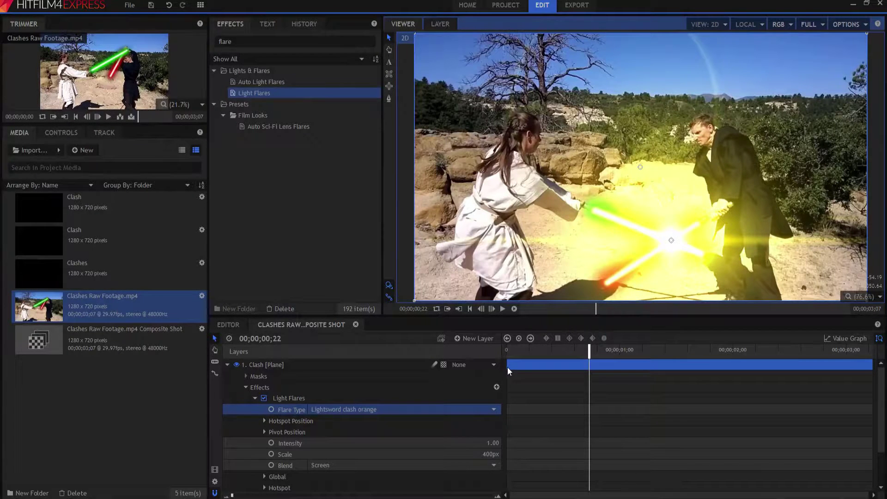
Trim the Clash layer so it starts at the blade contact at 00;00;00;22 and ends at about 00;00;00;25
drag(508, 367, 588, 363)
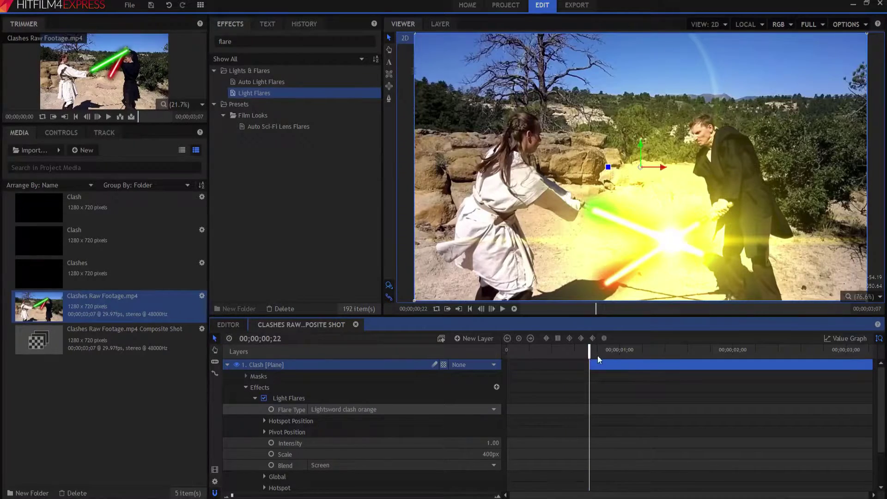
key(Left)
key(Left)
key(Left)
key(Left)
key(Right)
key(Right)
key(Right)
key(Right)
key(Right)
key(Right)
key(Right)
drag(871, 365, 602, 363)
Examine the shortened flash frame by frame against the blade contact
key(Left)
key(Left)
key(Left)
key(Left)
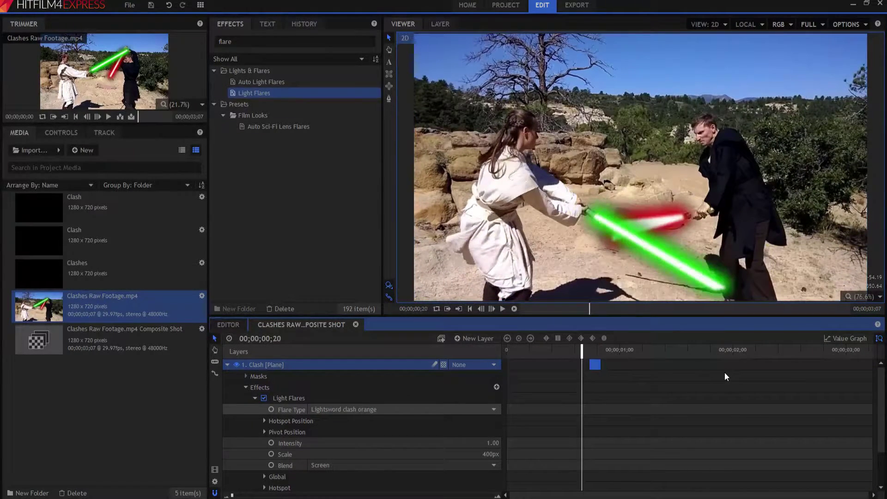
key(Right)
key(Right)
key(Right)
key(Right)
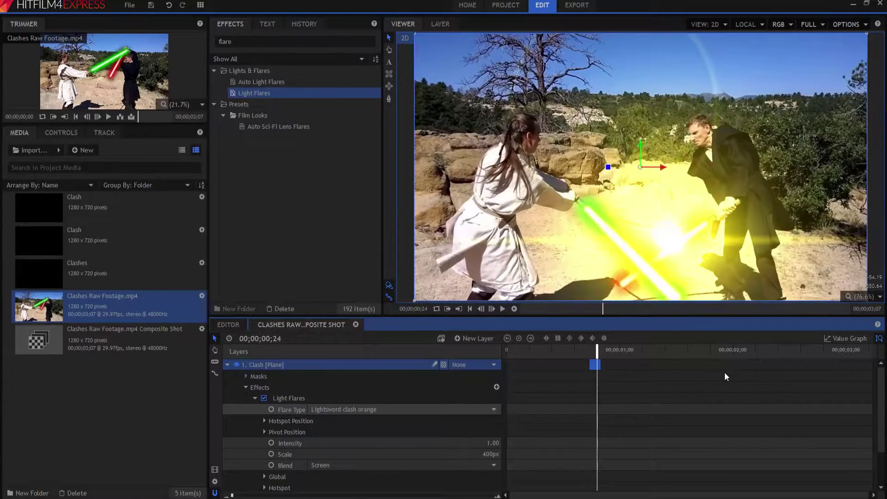
key(Left)
key(Left)
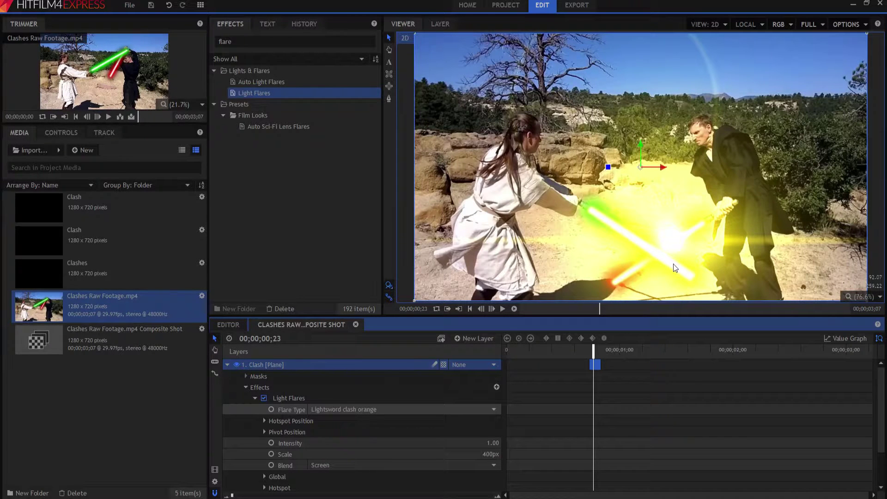
Set the light flare's intensity to 2 and its scale to 800 px
click(491, 443)
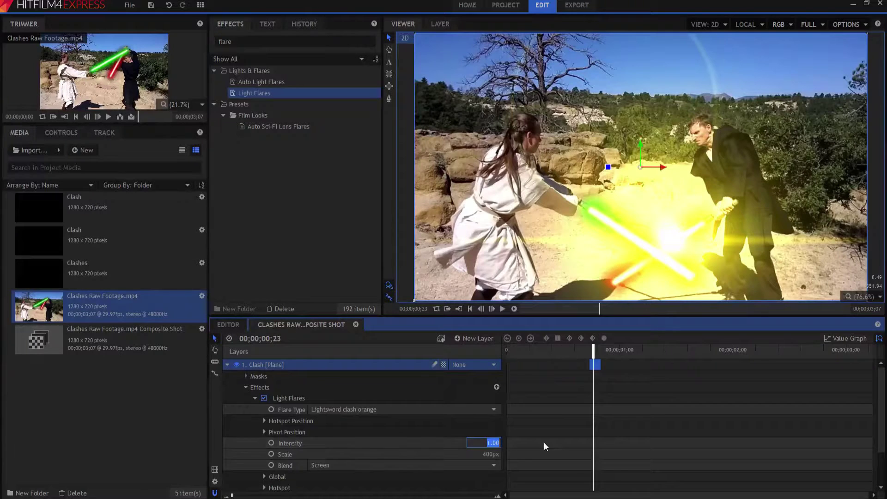
text(2)
key(Return)
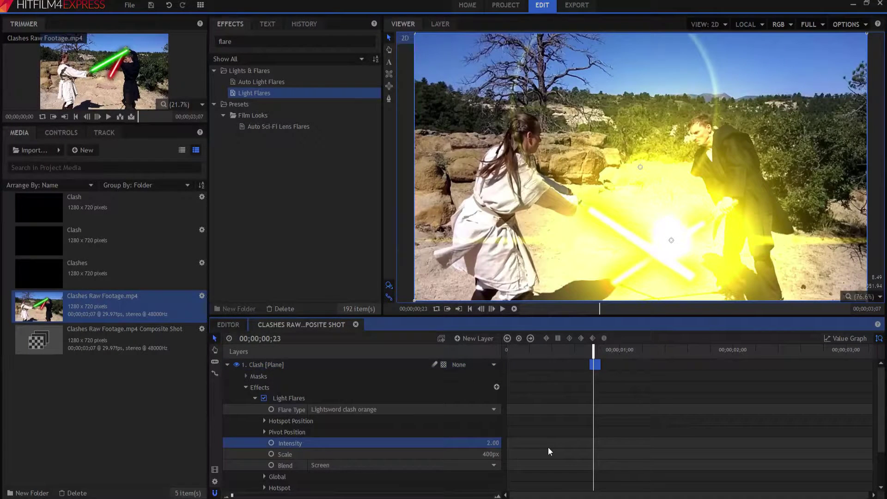
click(488, 455)
text(800)
key(Return)
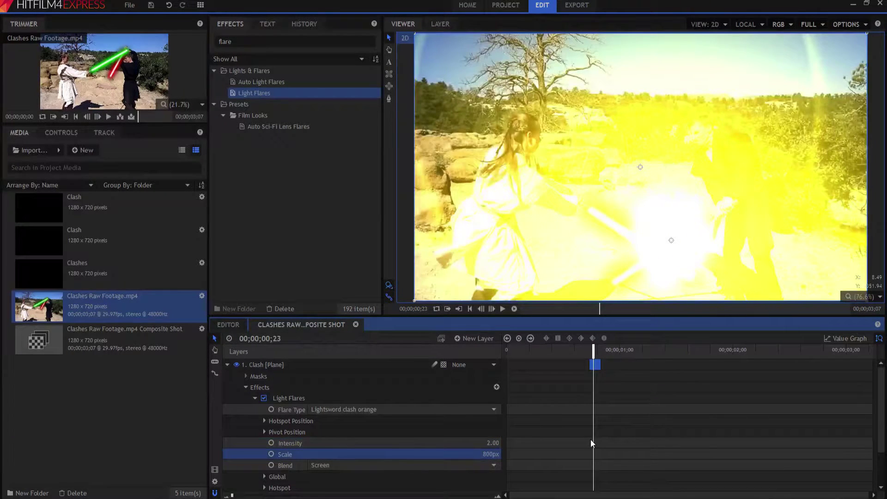
Check the enlarged flash frame by frame from 00;00;00;18 to 00;00;00;25
key(Left)
key(Left)
key(Left)
key(Left)
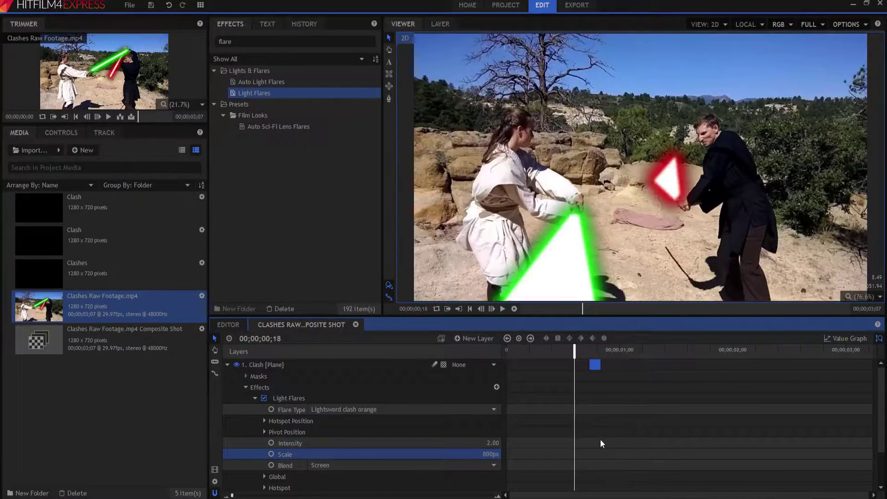
key(Right)
key(Right)
key(Right)
key(Right)
key(Right)
key(Right)
key(Right)
key(Right)
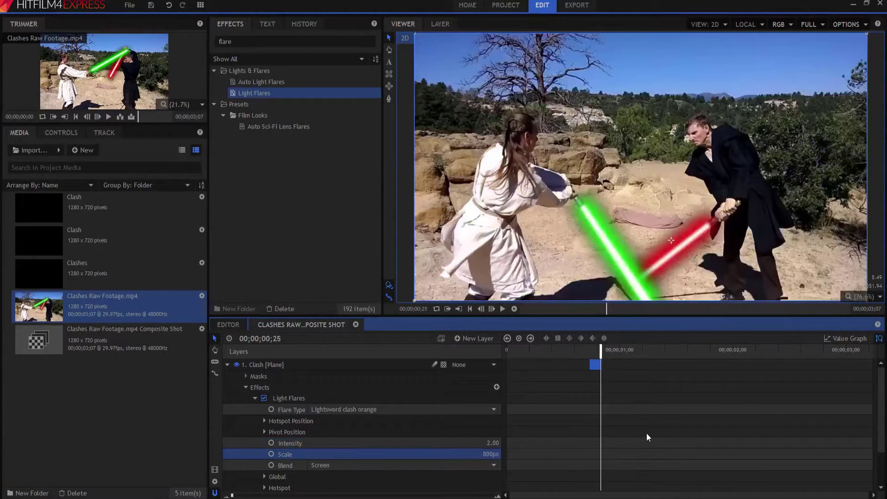
Advance the playhead to the next blade clash at 00;00;01;17
key(Right)
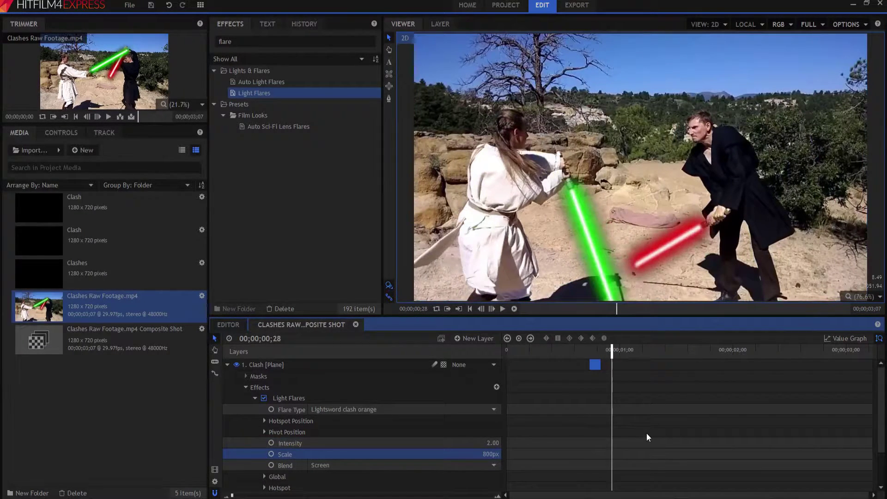
key(Right)
key(Right)
key(Right)
key(Right)
key(Right)
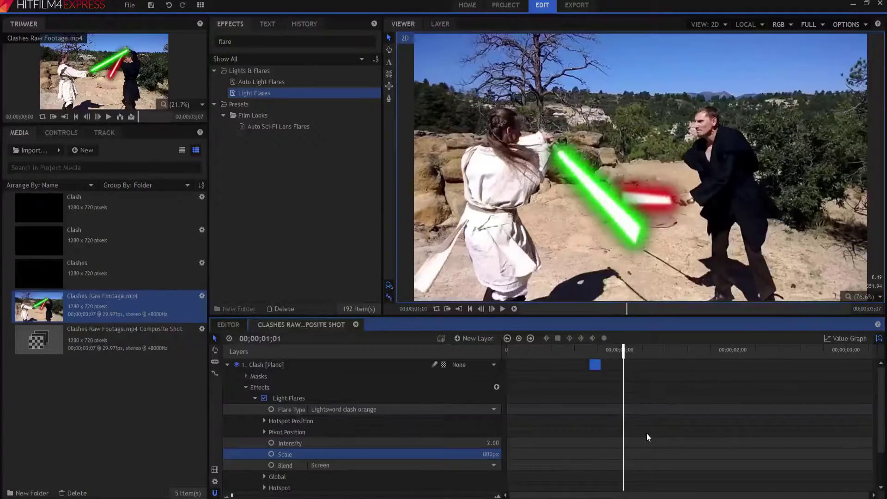
key(Right)
key(Right)
key(Right)
key(Right)
key(Right)
key(Right)
key(Right)
key(Right)
key(Right)
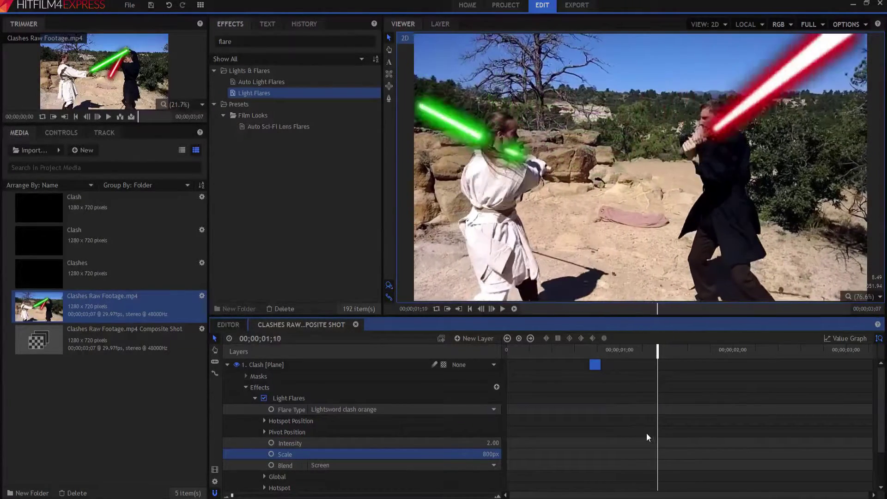
key(Right)
key(Right)
key(Right)
key(Right)
key(Right)
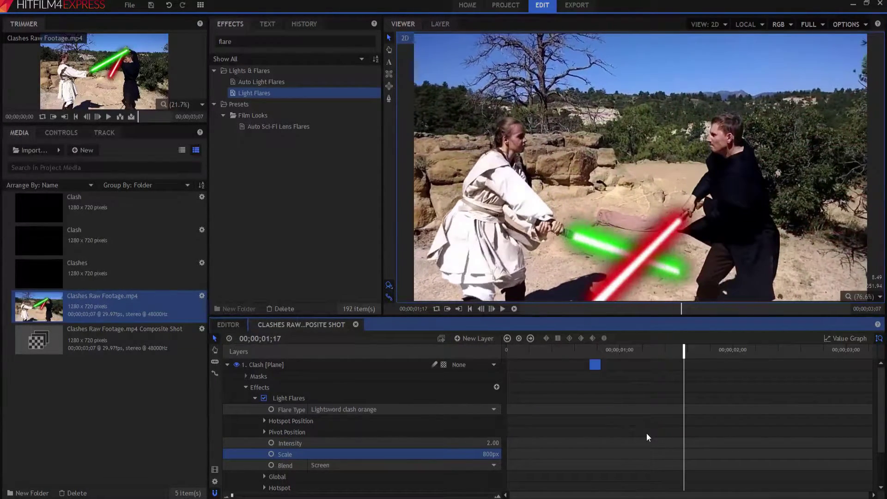
key(Right)
key(Left)
Collapse the Clash layer's properties and duplicate the layer
click(226, 366)
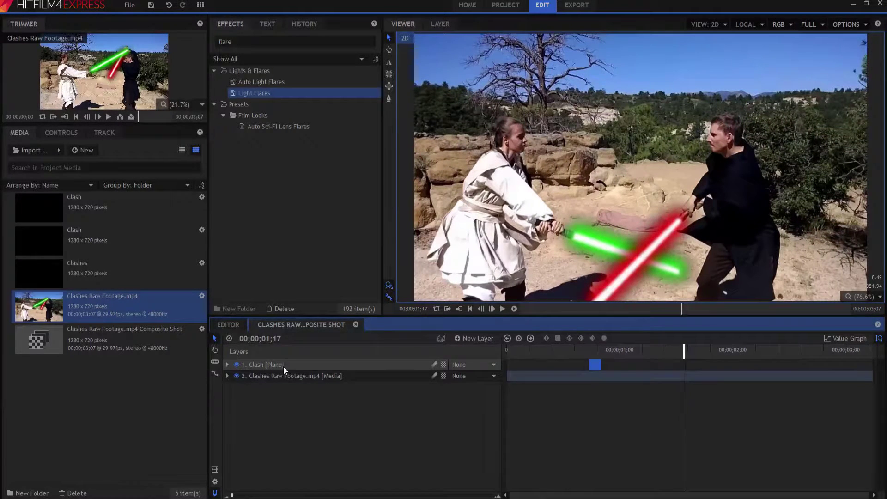
right_click(260, 363)
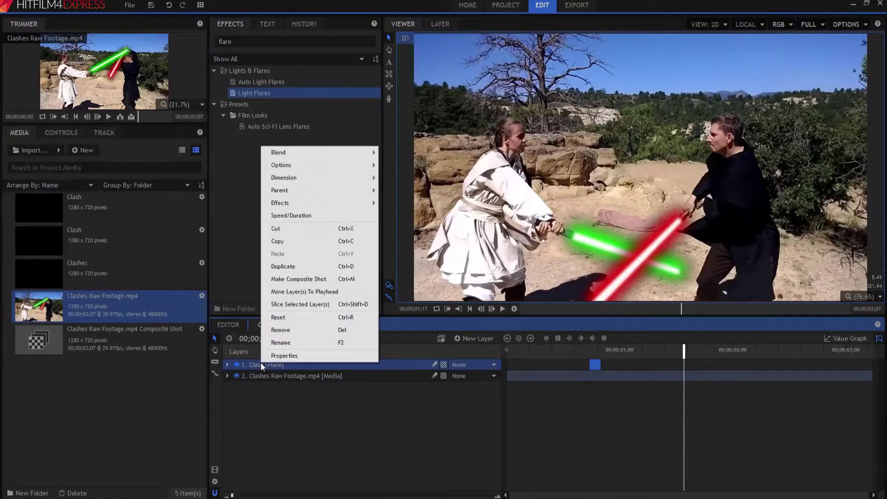
click(293, 266)
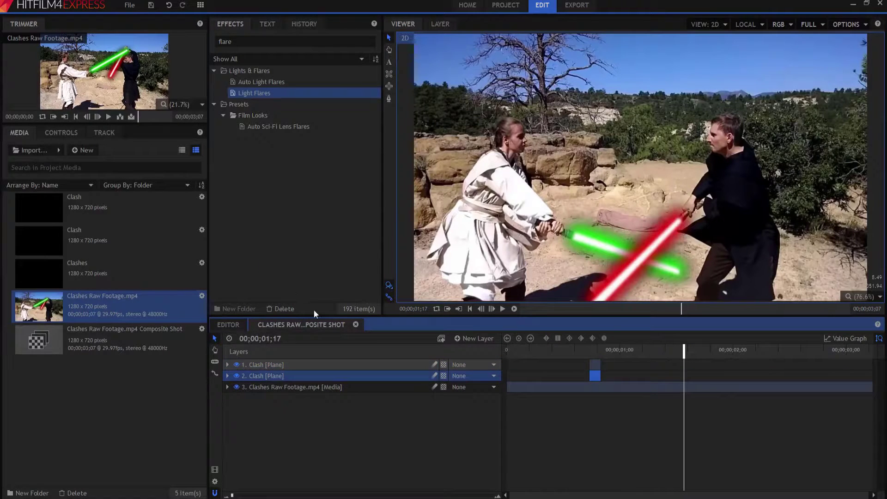
Move the duplicated Clash layer to start at 00;00;01;17 and reposition its light flare hotspot onto the point where the two blades cross
drag(595, 375, 689, 377)
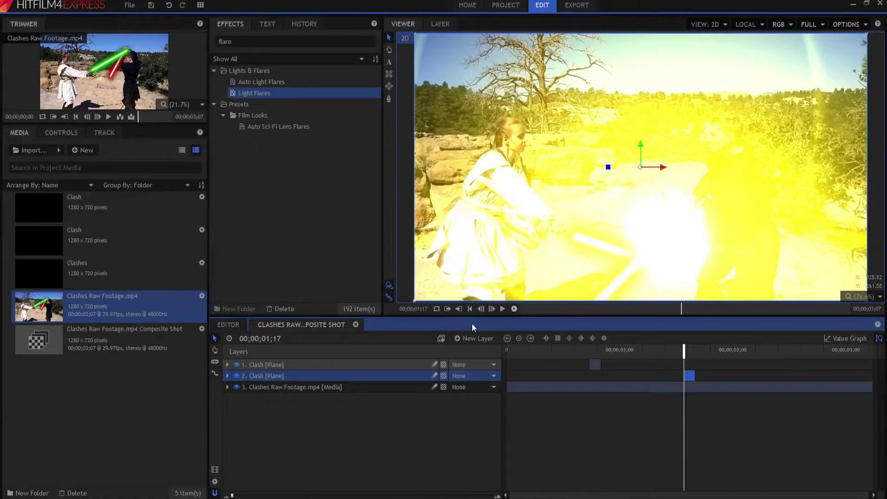
click(227, 376)
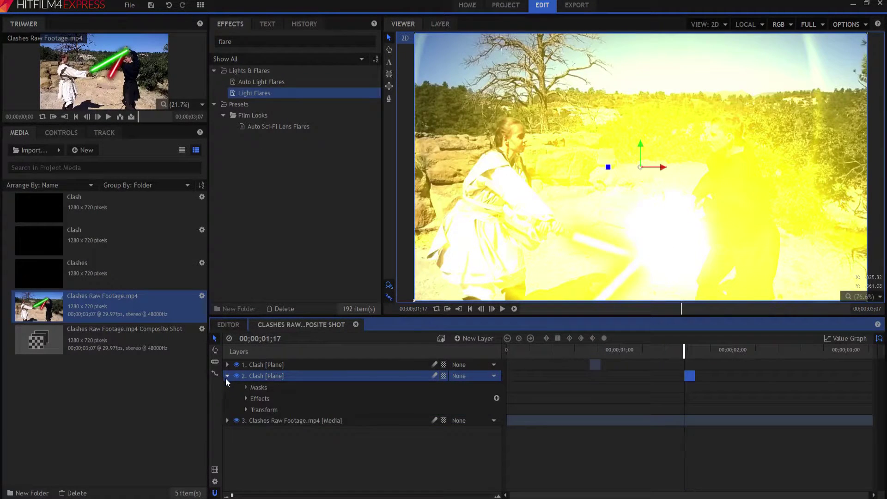
click(246, 398)
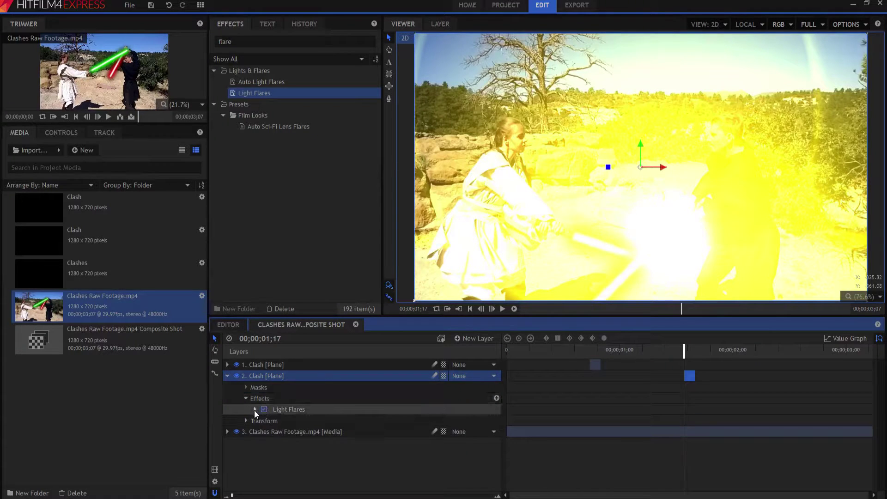
click(255, 410)
click(280, 431)
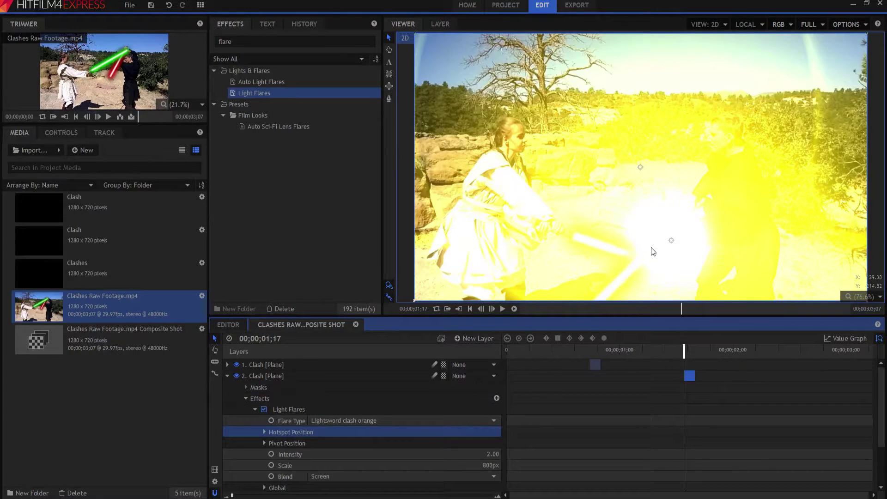
drag(672, 242, 646, 259)
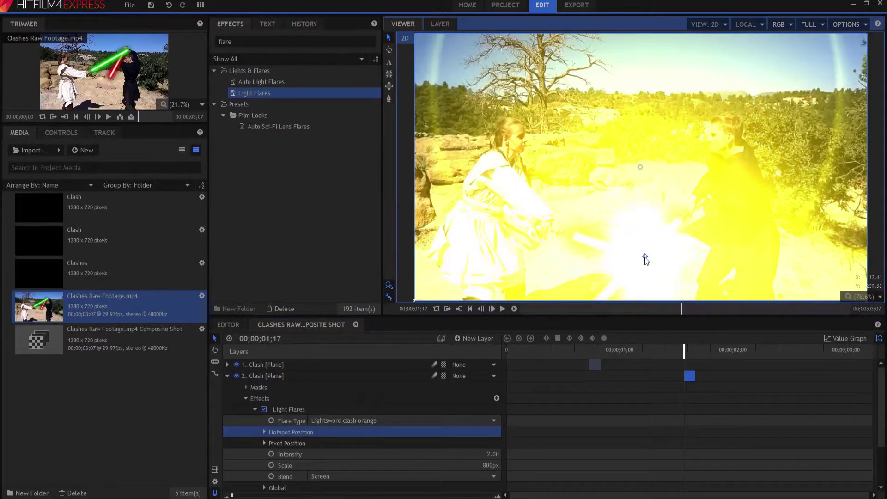
click(227, 376)
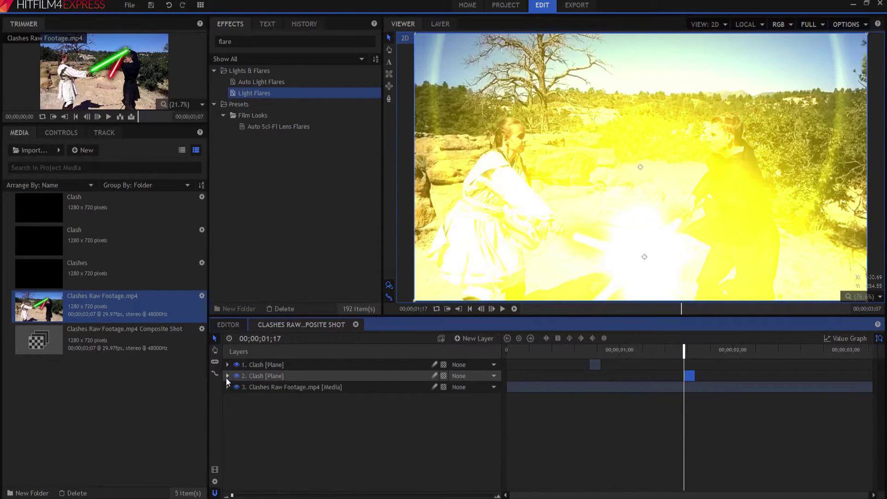
key(space)
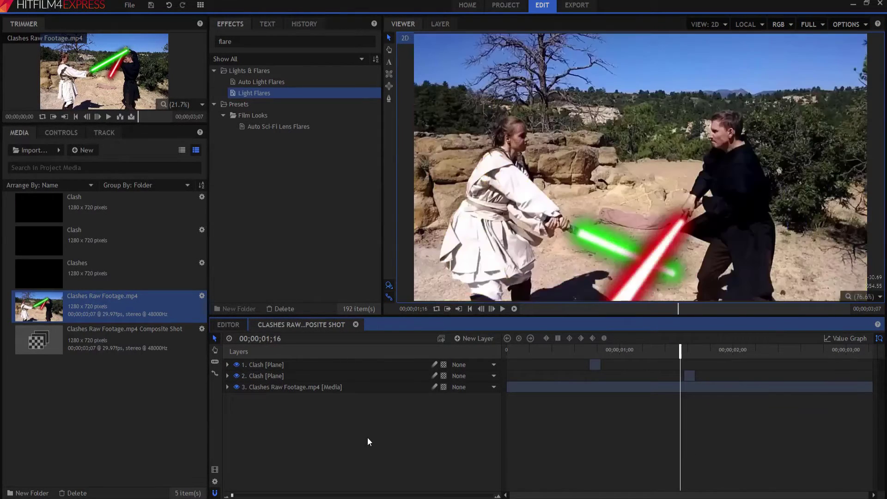